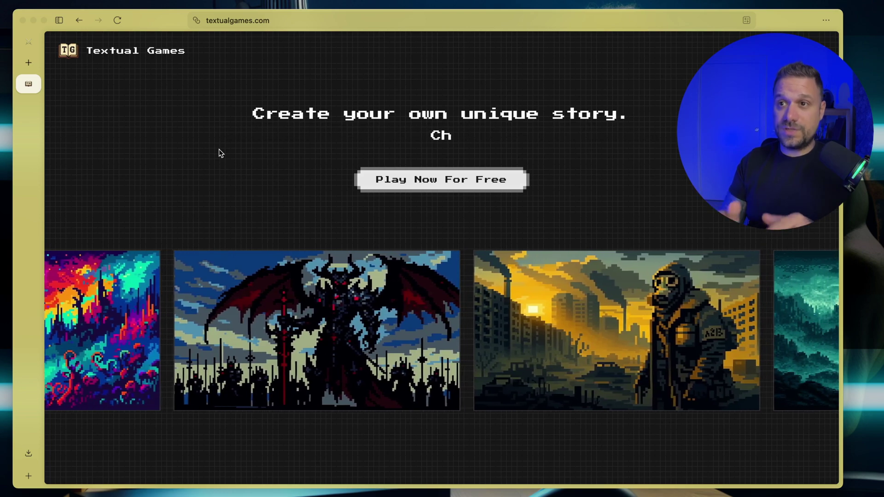
Start a free game from the landing page and choose the Fantasy genre for the story.
{"action": "scroll", "coordinate": [219, 153], "scroll_direction": "down", "scroll_amount": 10}
{"action": "scroll", "coordinate": [219, 156], "scroll_direction": "up", "scroll_amount": 1}
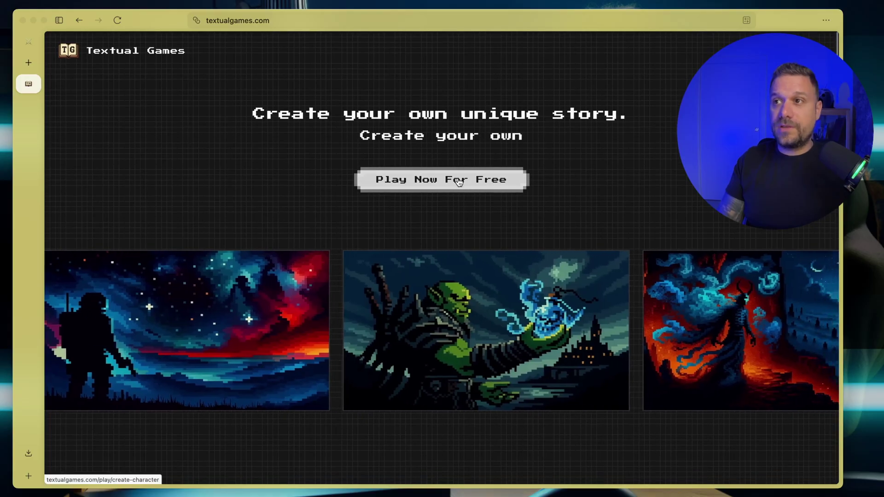
{"action": "left_click", "coordinate": [459, 182]}
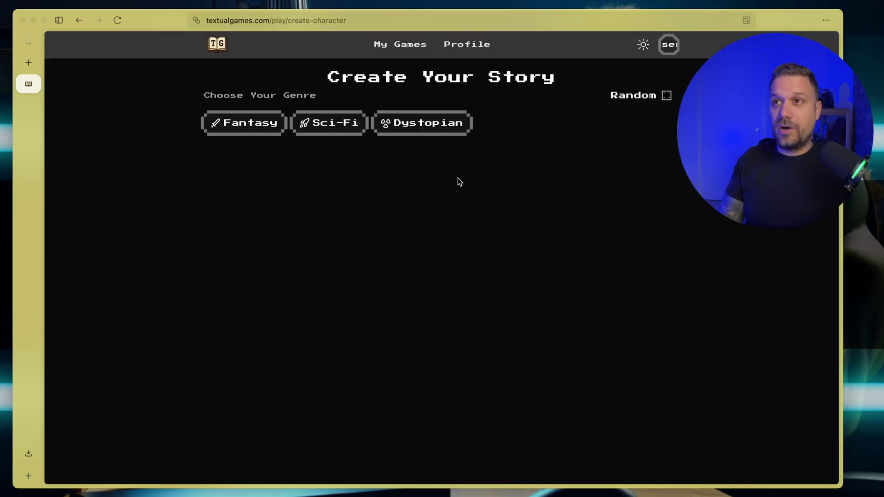
{"action": "left_click", "coordinate": [238, 126]}
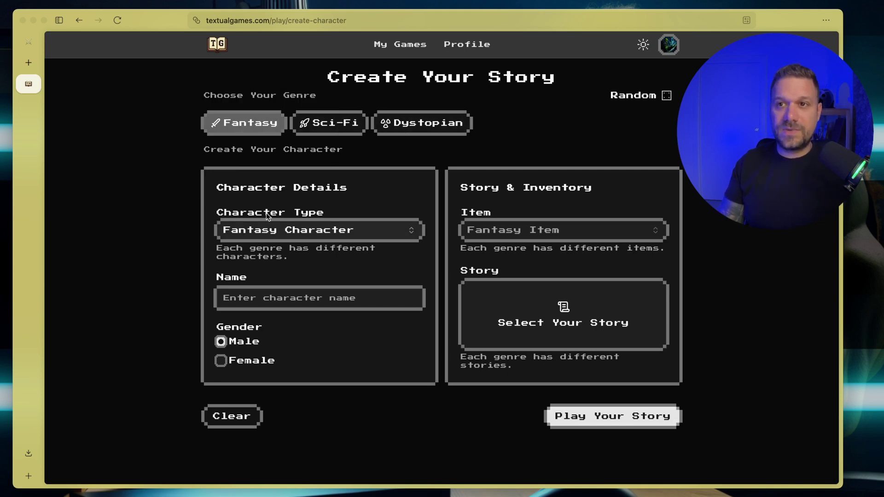
Set up the character as an orc named OrcDev with a hammer as the item.
{"action": "left_click", "coordinate": [286, 230]}
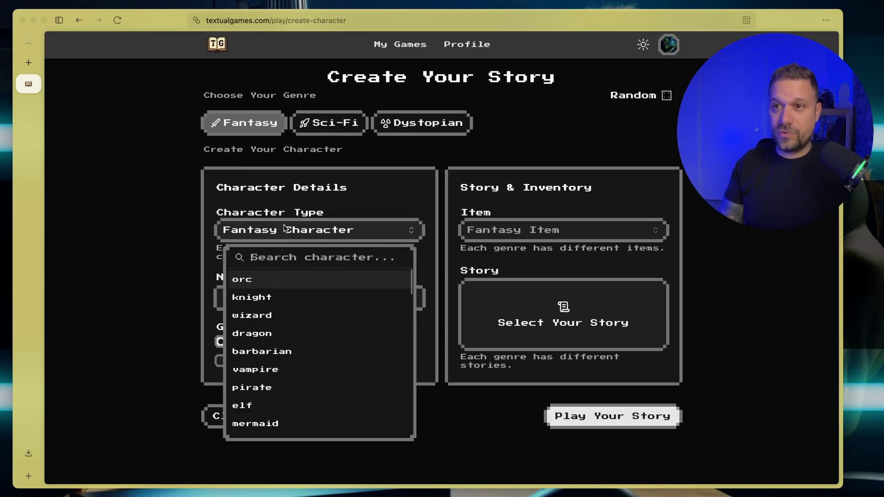
{"action": "left_click", "coordinate": [257, 280]}
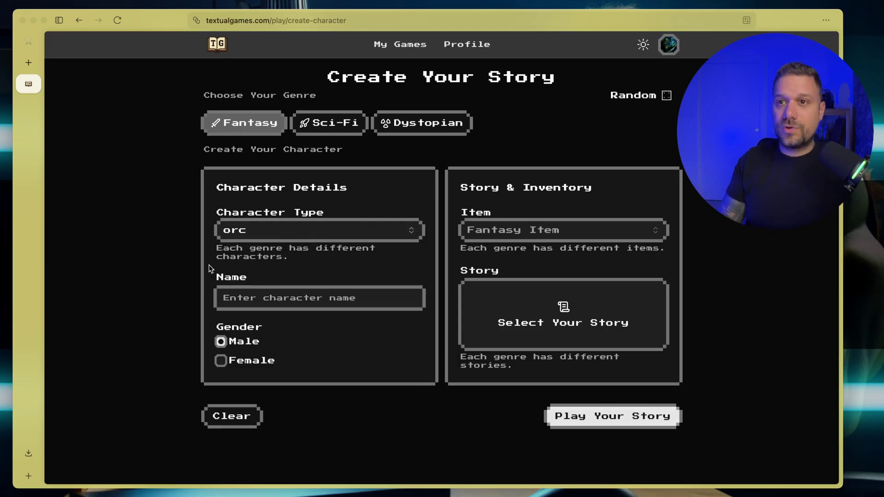
{"action": "left_click", "coordinate": [274, 299]}
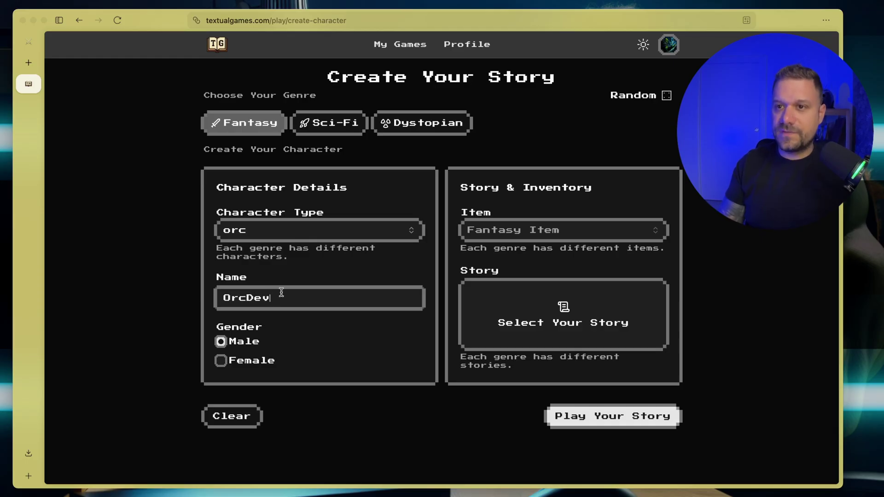
{"action": "left_click", "coordinate": [520, 228]}
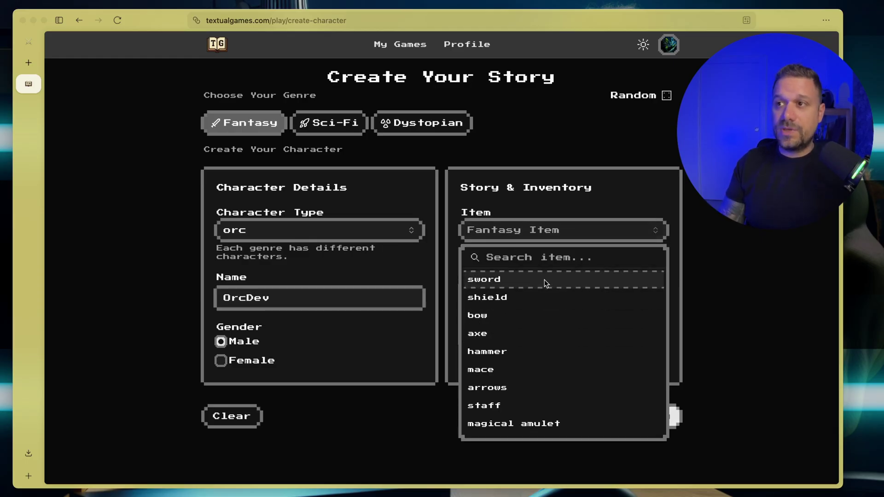
{"action": "left_click", "coordinate": [500, 352]}
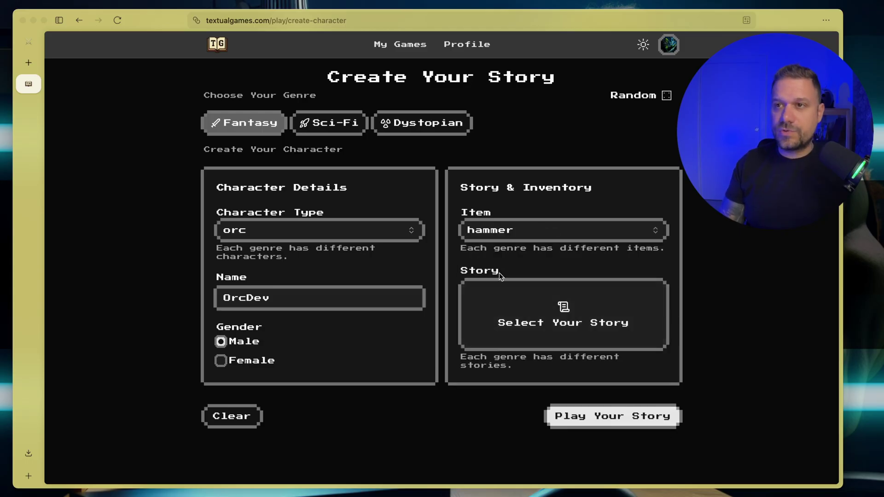
Browse the story paths, select "leading army against invading force", and start playing the story.
{"action": "left_click", "coordinate": [524, 308]}
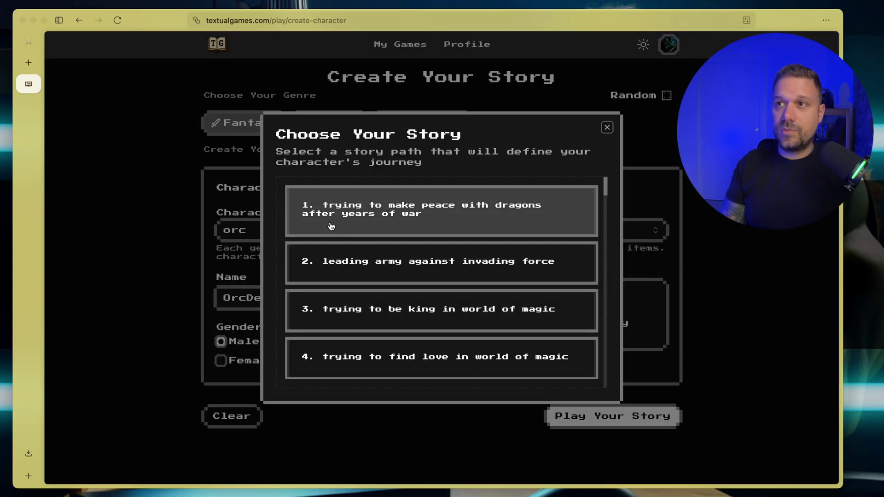
{"action": "scroll", "coordinate": [388, 239], "scroll_direction": "down", "scroll_amount": 2}
{"action": "scroll", "coordinate": [391, 242], "scroll_direction": "down", "scroll_amount": 10}
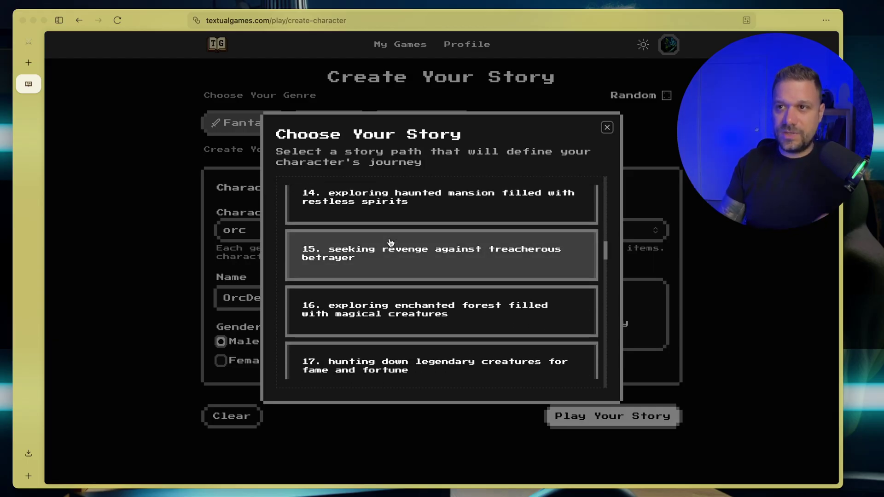
{"action": "scroll", "coordinate": [391, 242], "scroll_direction": "down", "scroll_amount": 1}
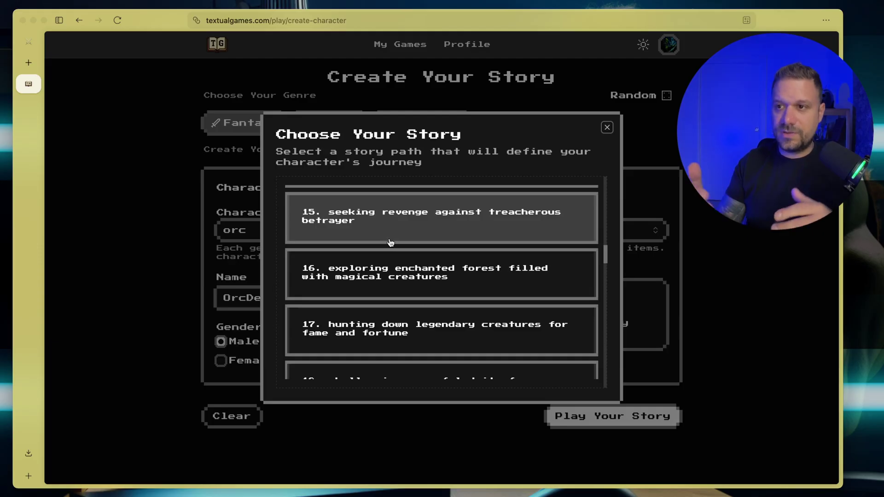
{"action": "scroll", "coordinate": [391, 243], "scroll_direction": "down", "scroll_amount": 1}
{"action": "scroll", "coordinate": [391, 243], "scroll_direction": "down", "scroll_amount": 1}
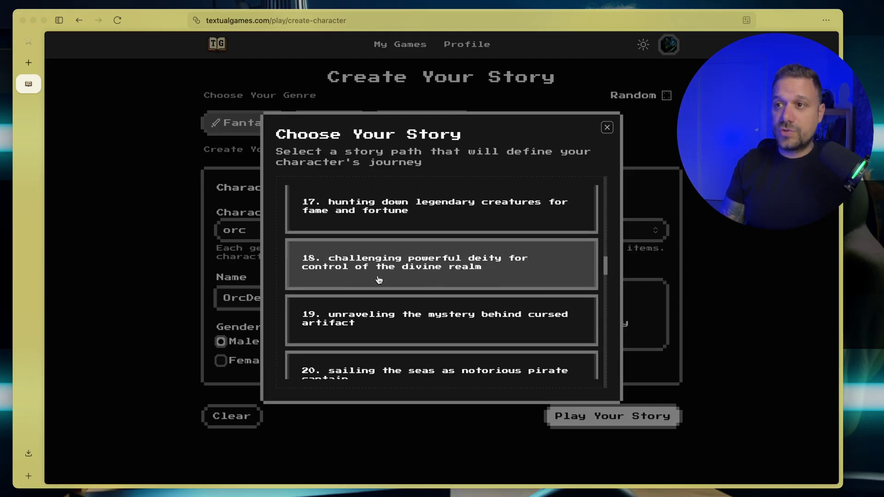
{"action": "scroll", "coordinate": [391, 275], "scroll_direction": "down", "scroll_amount": 3}
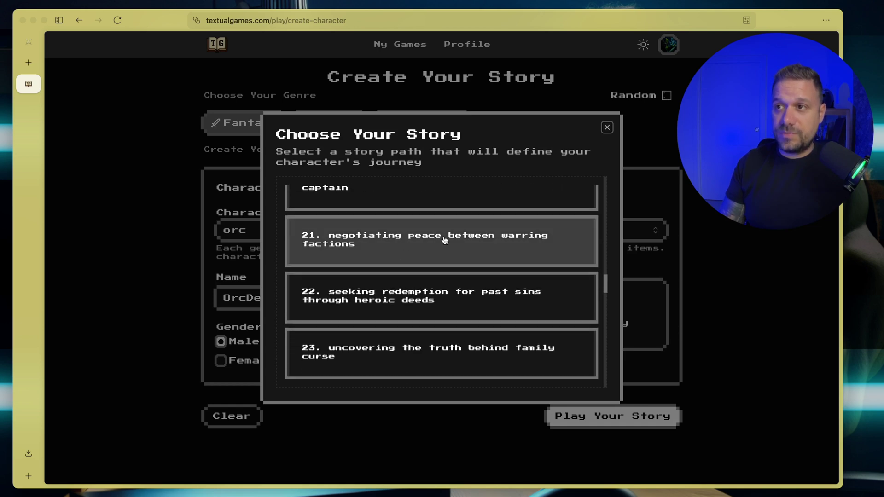
{"action": "scroll", "coordinate": [414, 241], "scroll_direction": "down", "scroll_amount": 1}
{"action": "scroll", "coordinate": [367, 255], "scroll_direction": "down", "scroll_amount": 1}
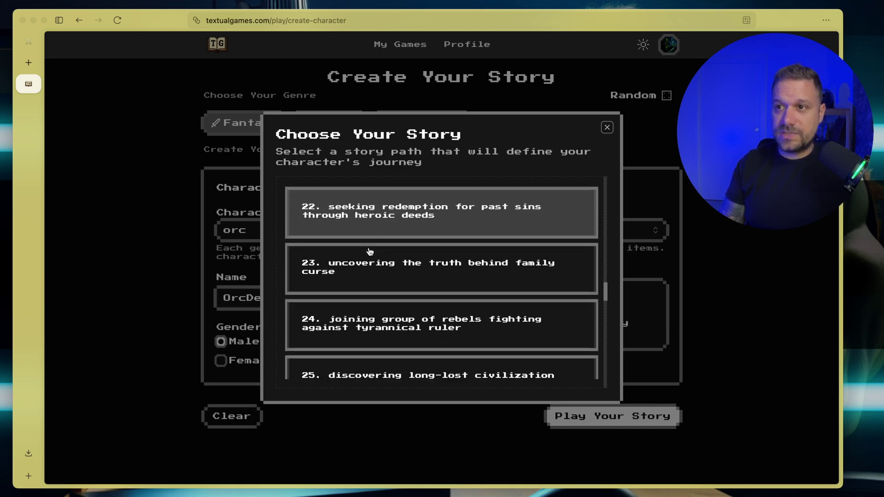
{"action": "scroll", "coordinate": [370, 251], "scroll_direction": "down", "scroll_amount": 2}
{"action": "scroll", "coordinate": [369, 251], "scroll_direction": "down", "scroll_amount": 1}
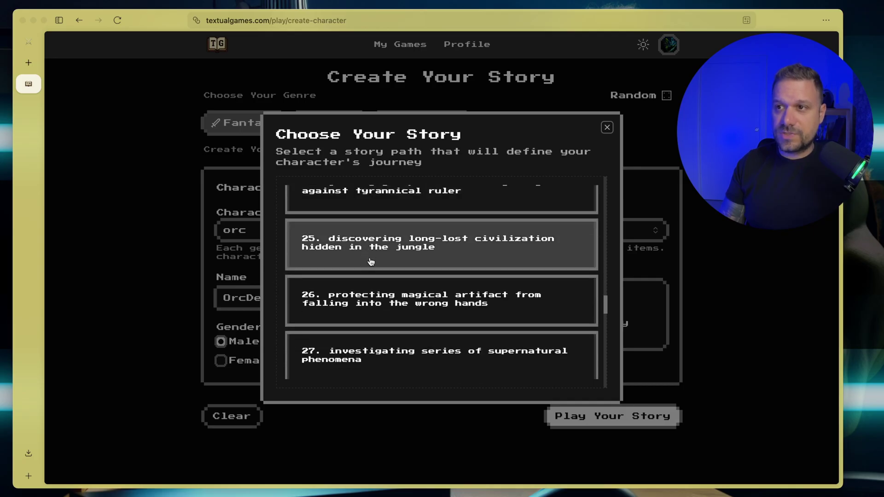
{"action": "scroll", "coordinate": [372, 260], "scroll_direction": "down", "scroll_amount": 2}
{"action": "scroll", "coordinate": [376, 259], "scroll_direction": "up", "scroll_amount": 10}
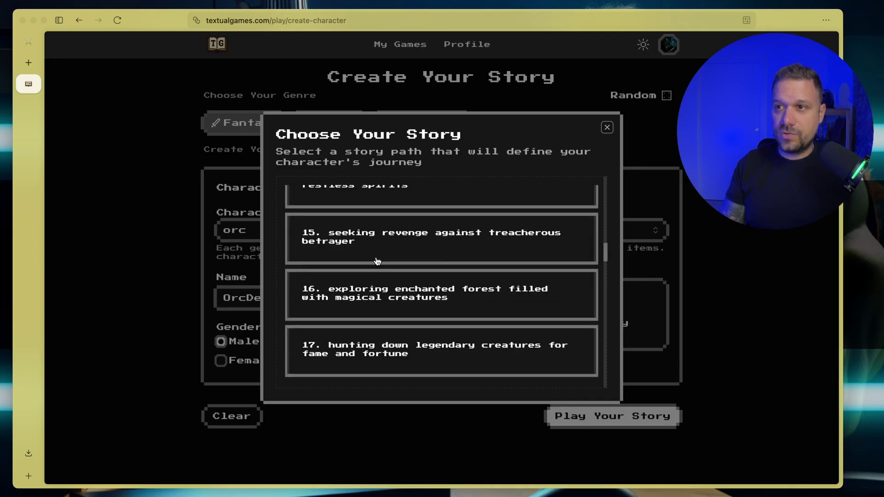
{"action": "scroll", "coordinate": [377, 261], "scroll_direction": "up", "scroll_amount": 10}
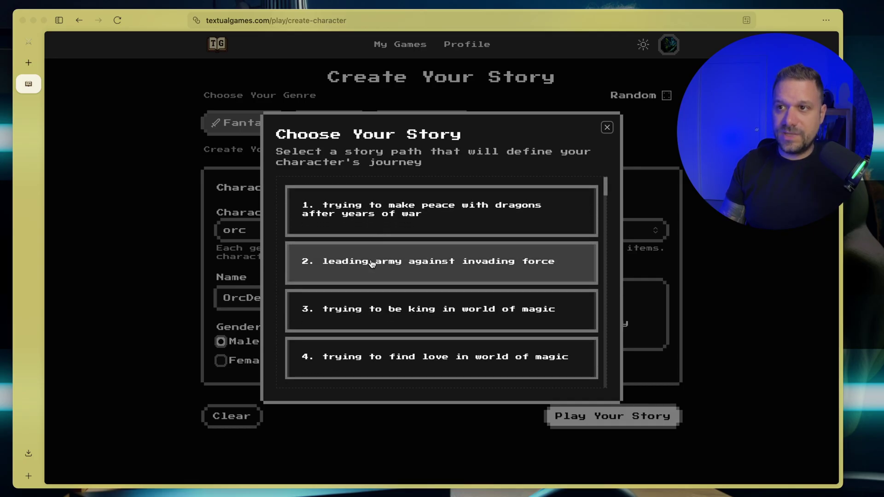
{"action": "left_click", "coordinate": [372, 263]}
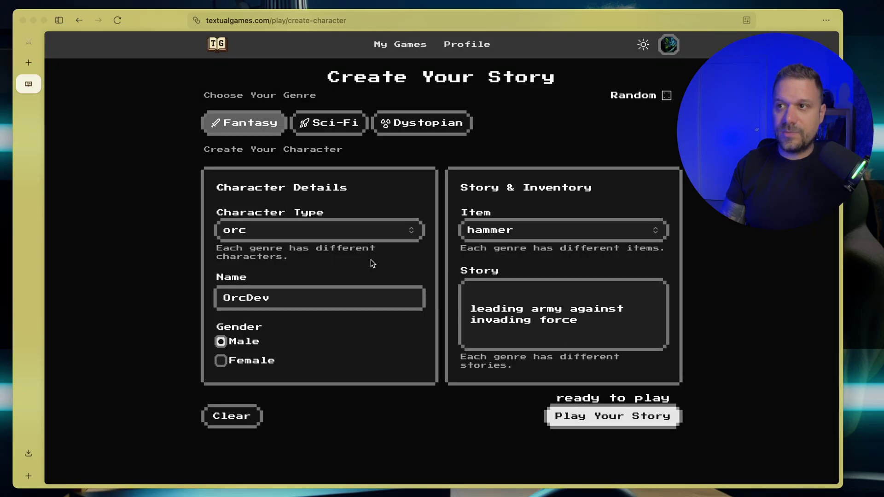
{"action": "left_click", "coordinate": [607, 418]}
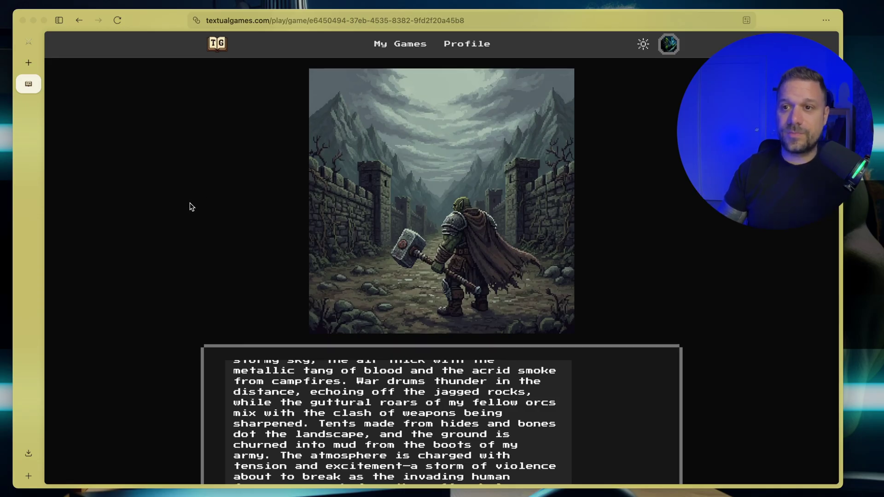
Read through the orc story's opening text down to the paragraph about how the war began.
{"action": "scroll", "coordinate": [178, 213], "scroll_direction": "down", "scroll_amount": 5}
{"action": "scroll", "coordinate": [373, 261], "scroll_direction": "up", "scroll_amount": 5}
{"action": "scroll", "coordinate": [373, 261], "scroll_direction": "down", "scroll_amount": 2}
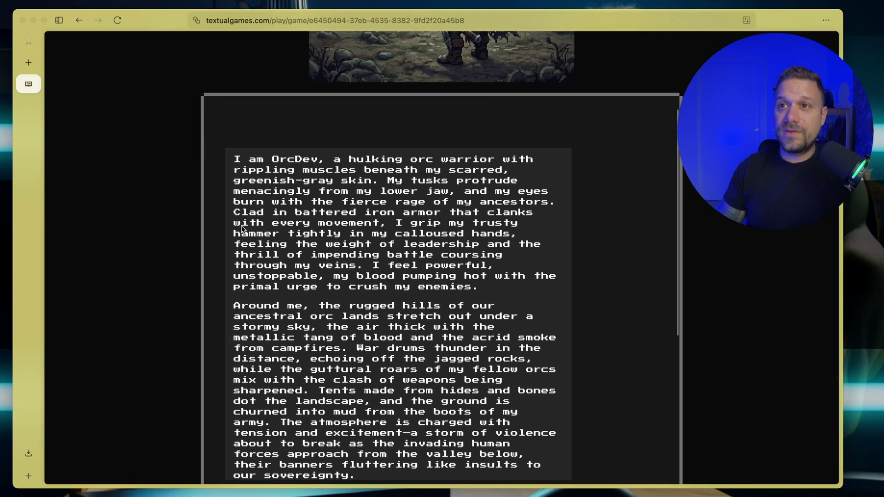
{"action": "scroll", "coordinate": [162, 212], "scroll_direction": "down", "scroll_amount": 2}
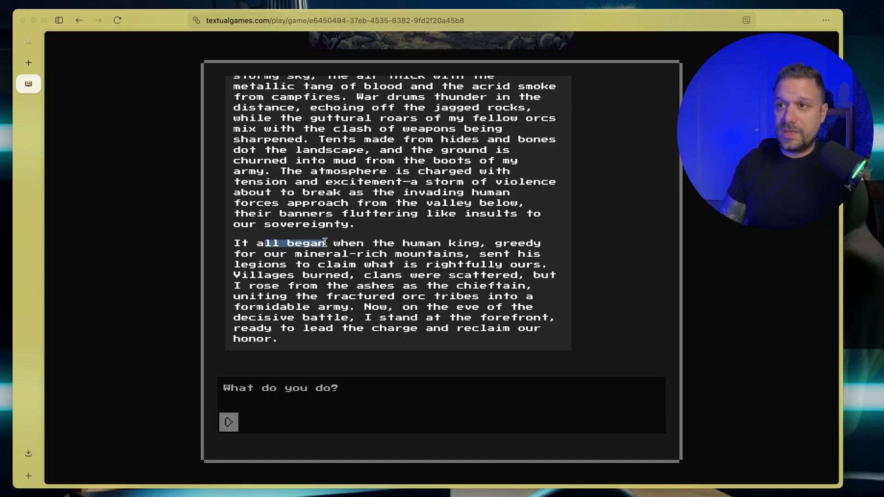
{"action": "left_click_drag", "start_coordinate": [393, 244], "coordinate": [354, 252]}
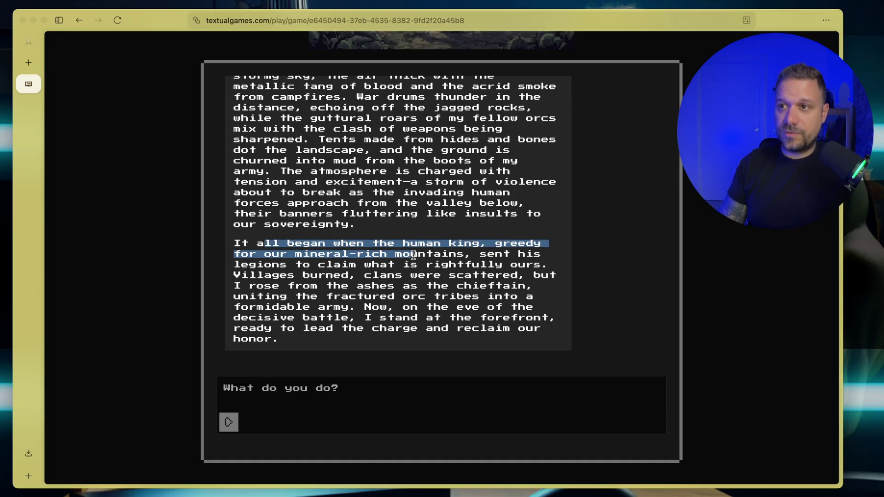
{"action": "left_click_drag", "start_coordinate": [417, 257], "coordinate": [539, 265]}
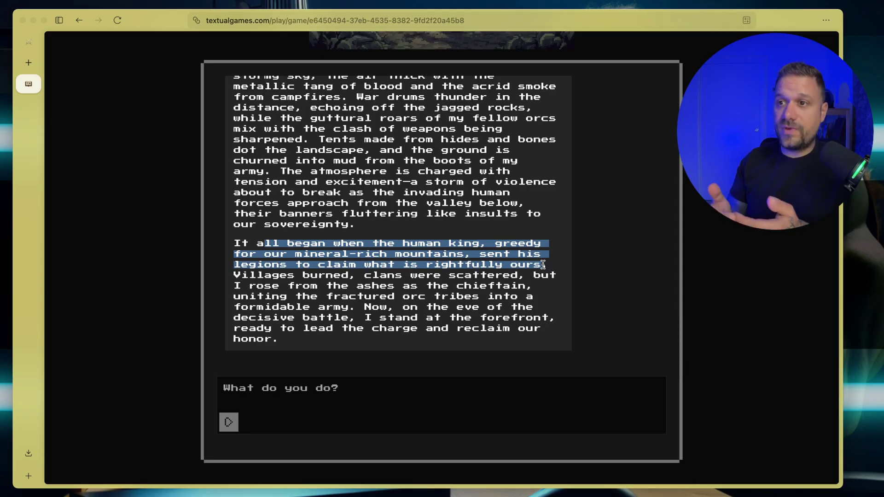
{"action": "left_click", "coordinate": [434, 316]}
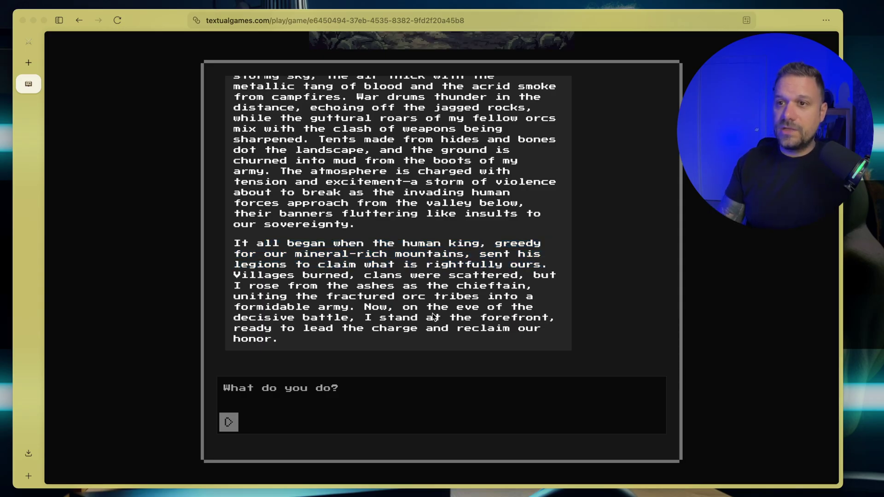
Submit "Create defences for our village" as the character's action in the story.
{"action": "left_click", "coordinate": [309, 385]}
{"action": "type", "text": "Create defences for our"}
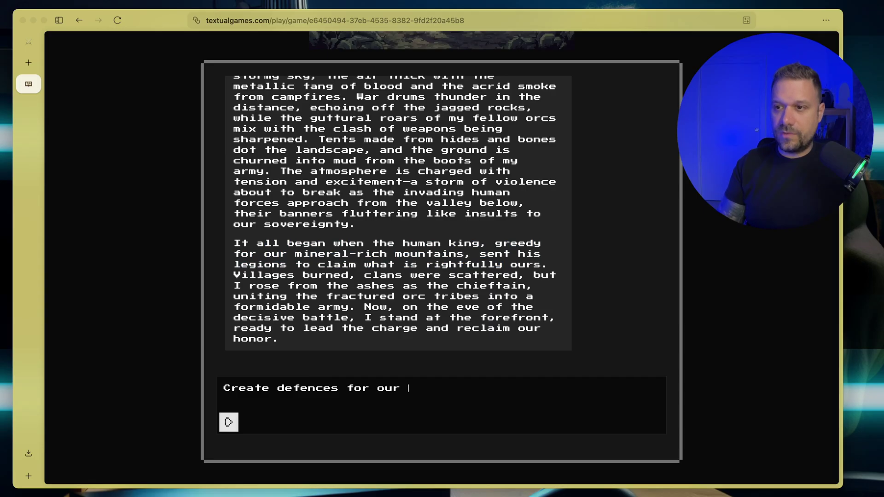
{"action": "type", "text": " village"}
{"action": "key", "text": "Return"}
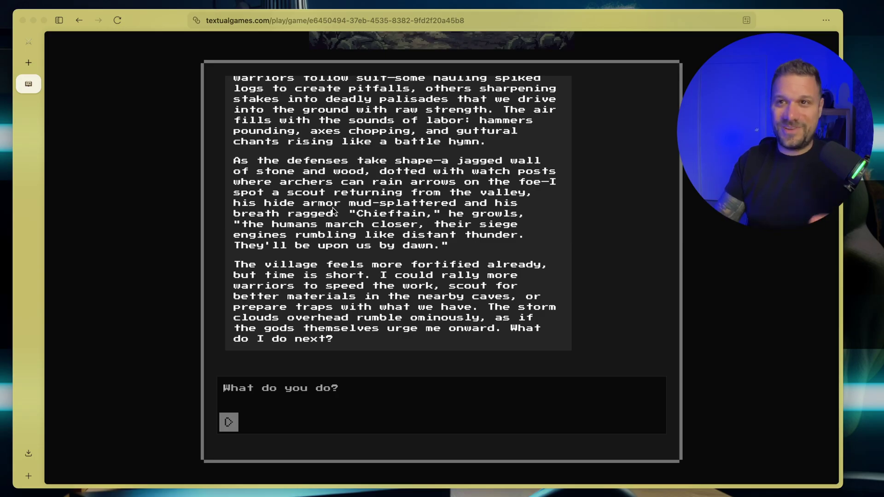
Open the list of saved games and continue the Minotaur story to view its text.
{"action": "scroll", "coordinate": [115, 194], "scroll_direction": "up", "scroll_amount": 6}
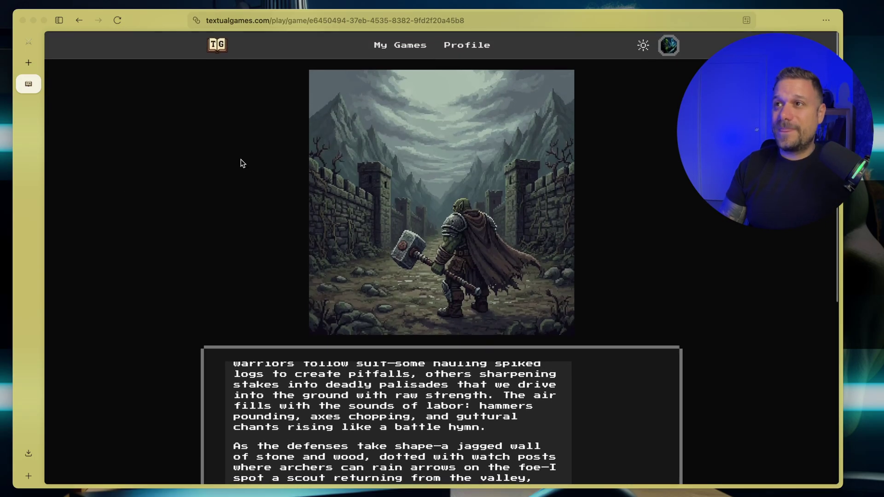
{"action": "left_click", "coordinate": [413, 46]}
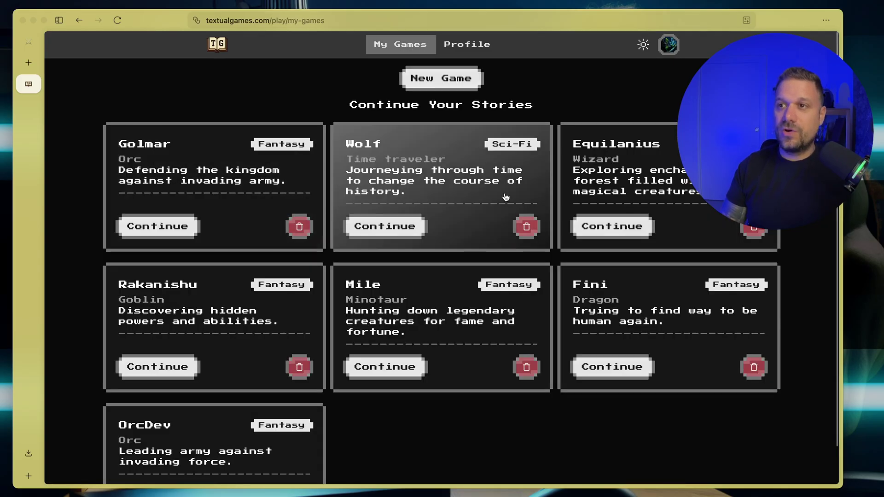
{"action": "scroll", "coordinate": [290, 211], "scroll_direction": "down", "scroll_amount": 2}
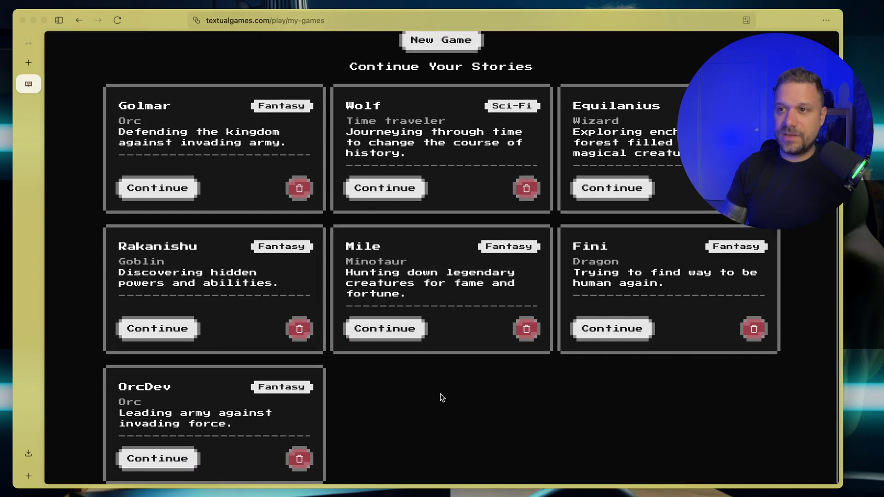
{"action": "left_click", "coordinate": [385, 329]}
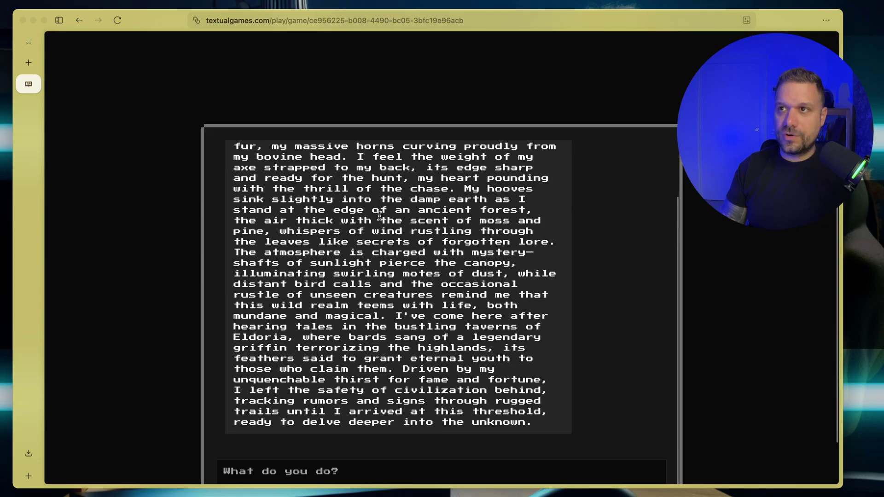
{"action": "scroll", "coordinate": [389, 204], "scroll_direction": "down", "scroll_amount": 2}
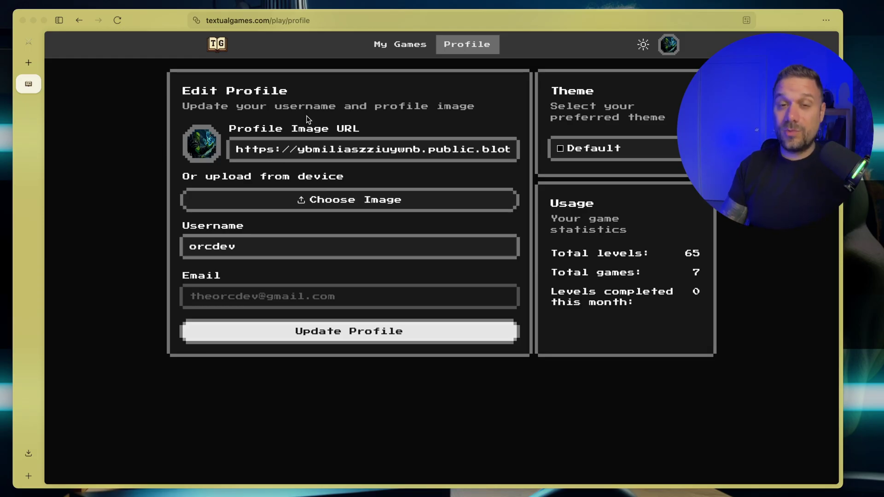
Set the profile's preferred theme to Sega and reopen the Minotaur story from the saved games.
{"action": "left_click", "coordinate": [612, 151]}
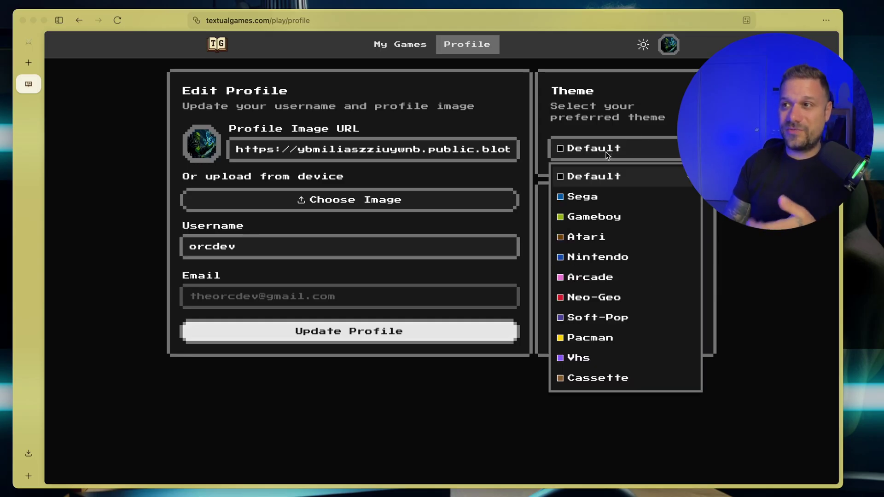
{"action": "left_click", "coordinate": [601, 196]}
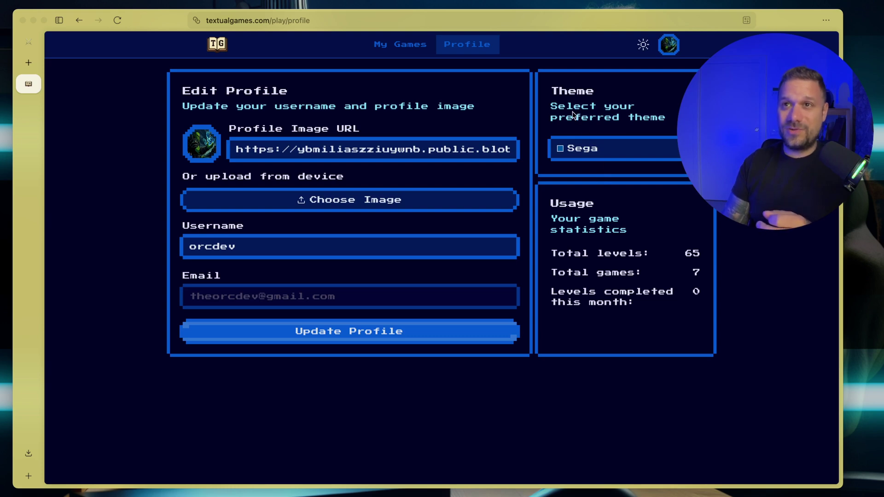
{"action": "left_click", "coordinate": [386, 51]}
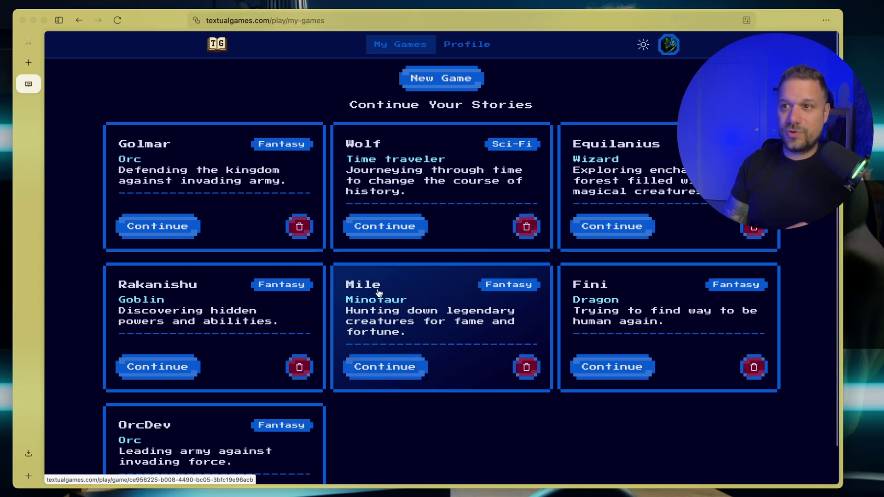
{"action": "left_click", "coordinate": [380, 368]}
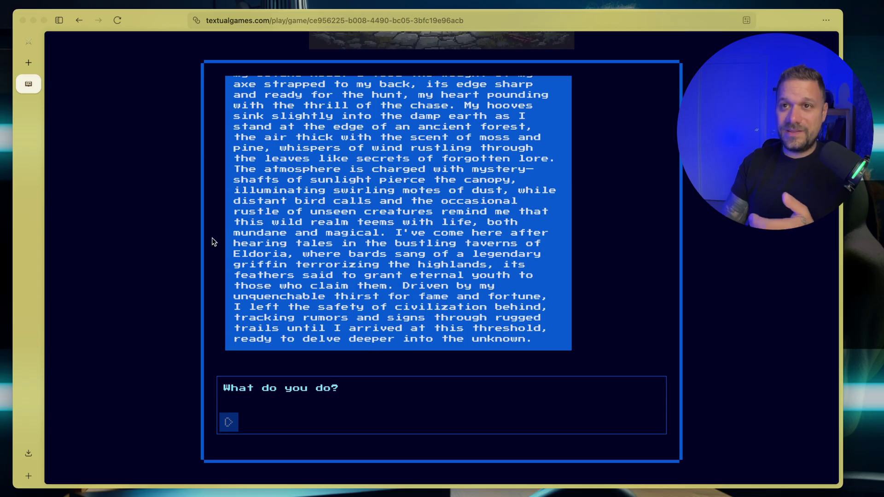
Set the profile's preferred theme to Gameboy and toggle between its light and dark modes.
{"action": "scroll", "coordinate": [501, 49], "scroll_direction": "up", "scroll_amount": 6}
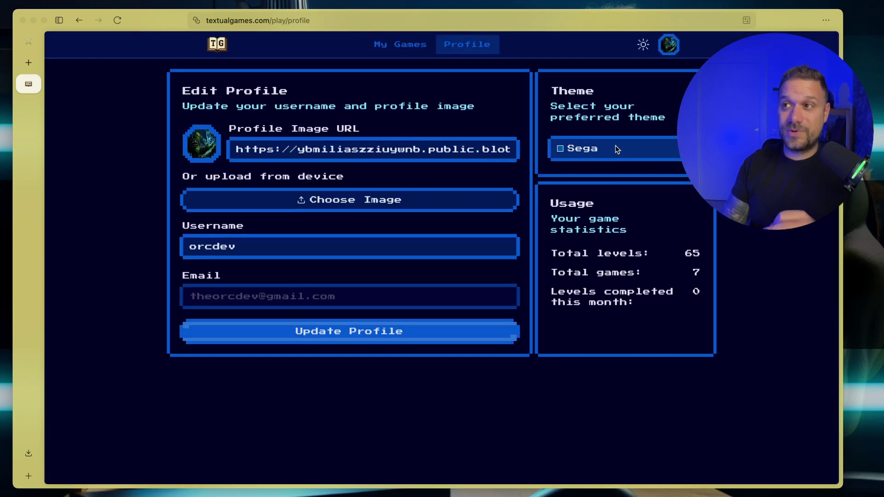
{"action": "left_click", "coordinate": [615, 147]}
{"action": "left_click", "coordinate": [594, 216]}
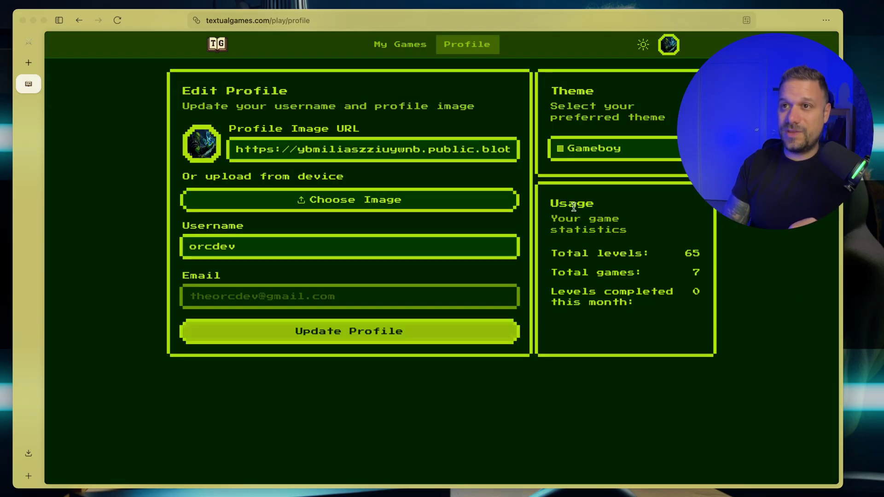
{"action": "left_click", "coordinate": [644, 44]}
{"action": "left_click", "coordinate": [644, 44]}
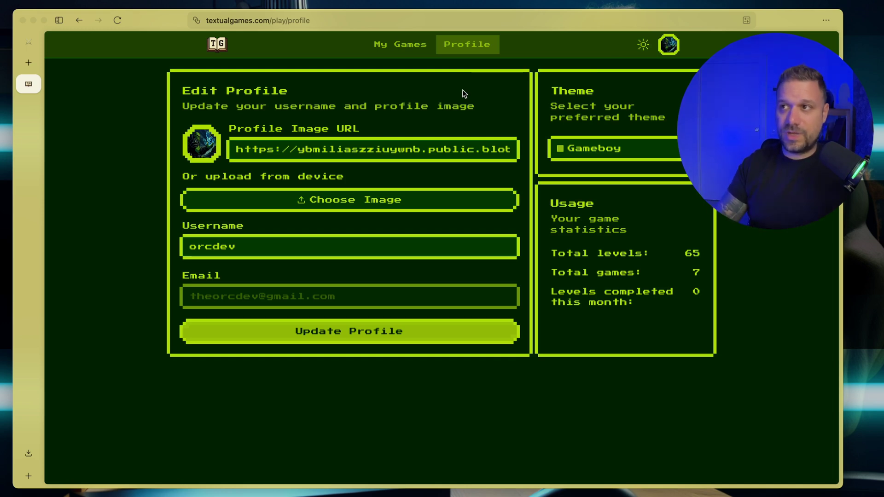
Set the preferred theme to Atari, preview its light mode and return to dark mode.
{"action": "left_click", "coordinate": [581, 143]}
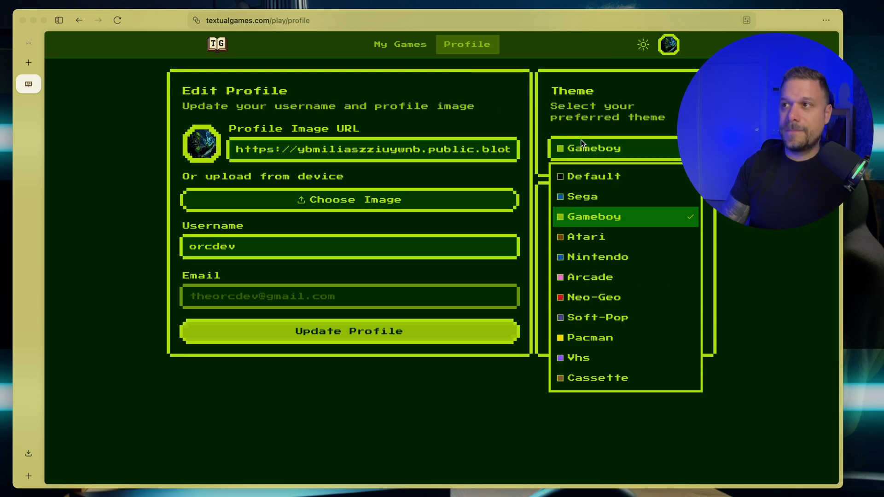
{"action": "left_click", "coordinate": [606, 234]}
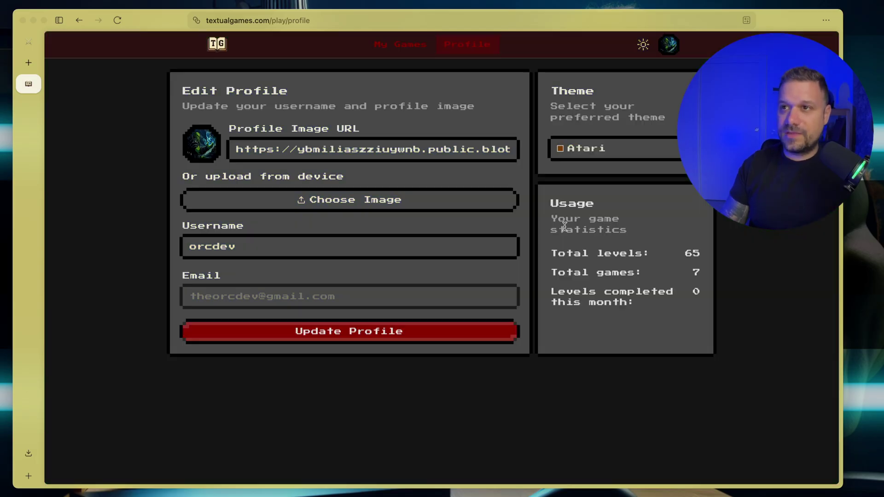
{"action": "left_click", "coordinate": [646, 45]}
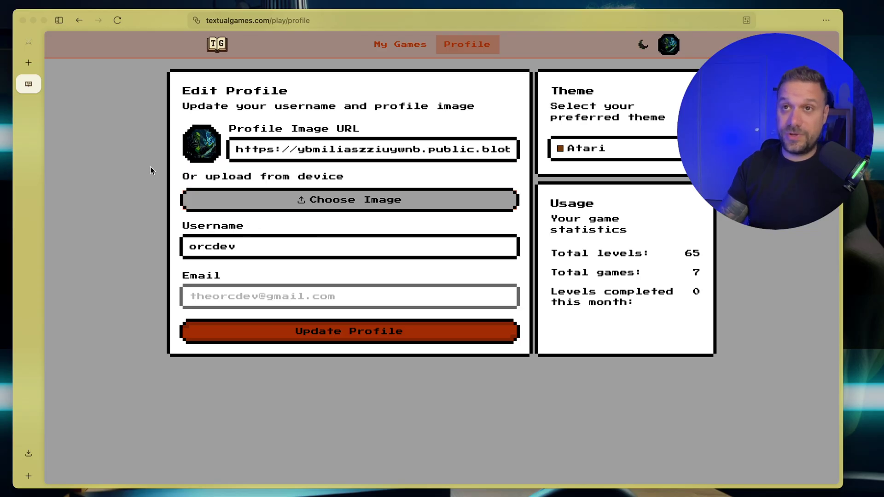
{"action": "left_click", "coordinate": [637, 47]}
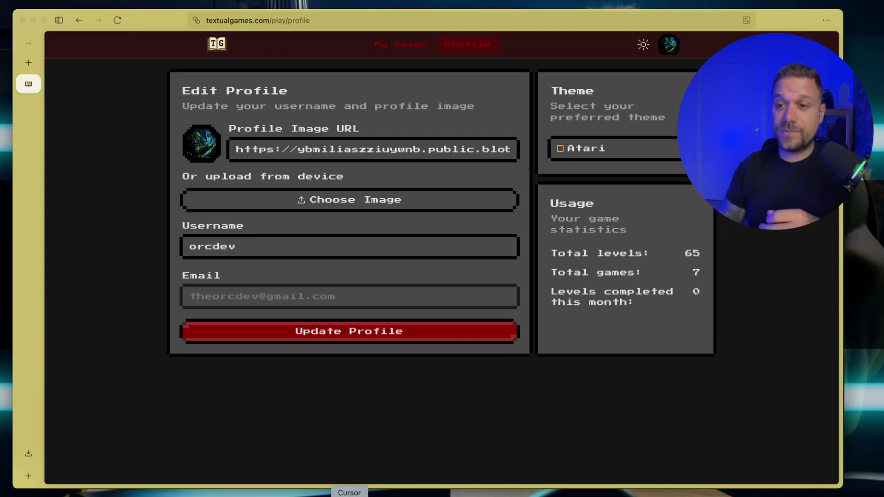
Switch to Cursor and search package.json for "next", stepping through the matches to the Next.js dependency.
{"action": "left_click", "coordinate": [345, 493]}
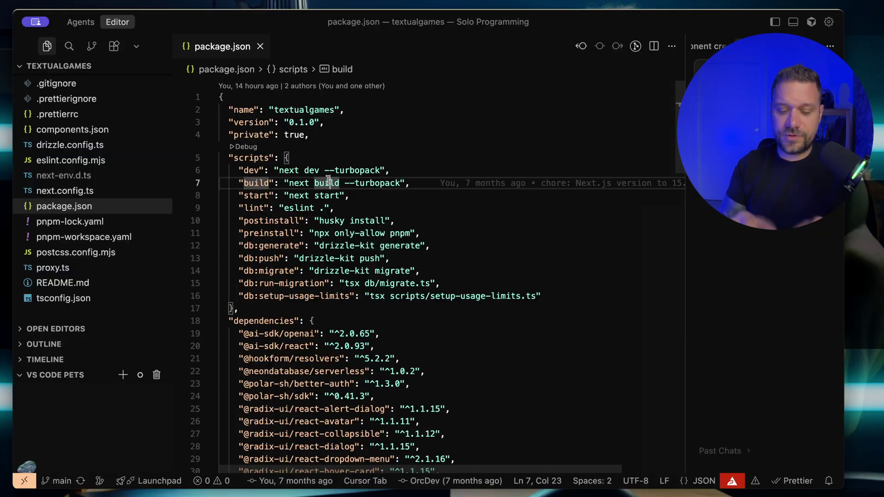
{"action": "key", "text": "super+f"}
{"action": "type", "text": "next"}
{"action": "key", "text": "Return"}
{"action": "key", "text": "Return"}
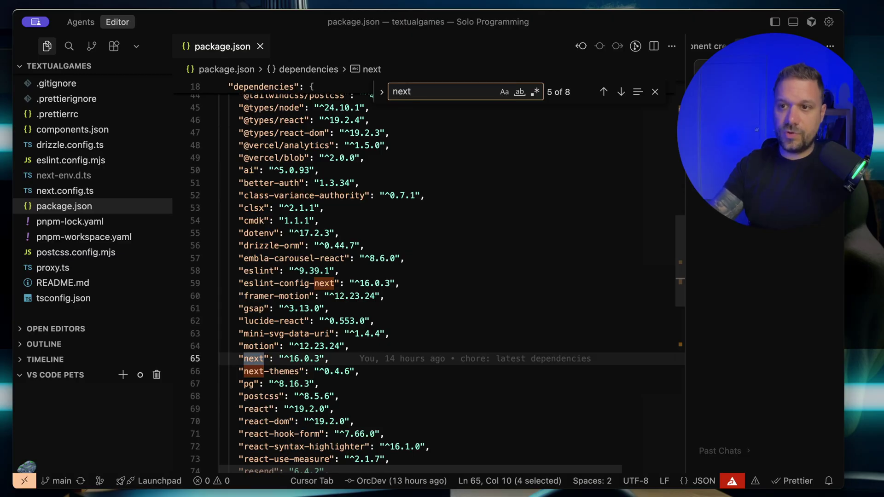
Search package.json for the Drizzle dependencies using "drizzl".
{"action": "key", "text": "BackSpace"}
{"action": "key", "text": "BackSpace"}
{"action": "key", "text": "BackSpace"}
{"action": "key", "text": "BackSpace"}
{"action": "type", "text": "driz"}
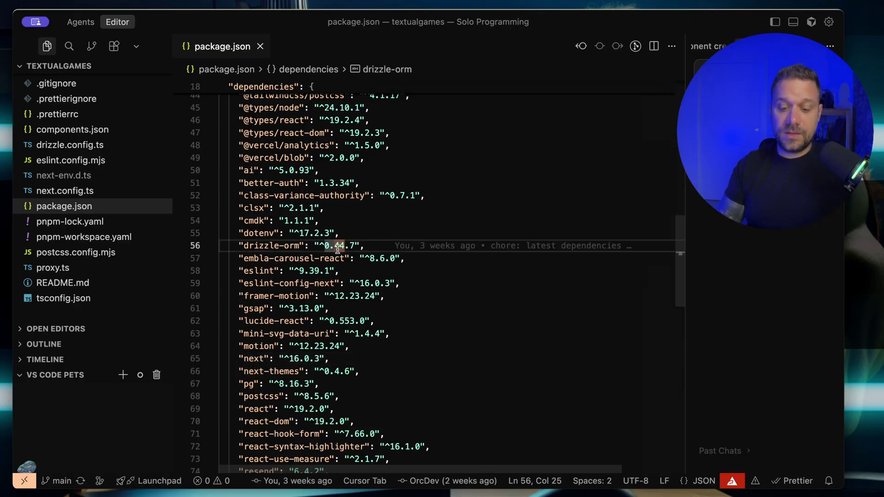
{"action": "key", "text": "Return"}
{"action": "type", "text": "zl"}
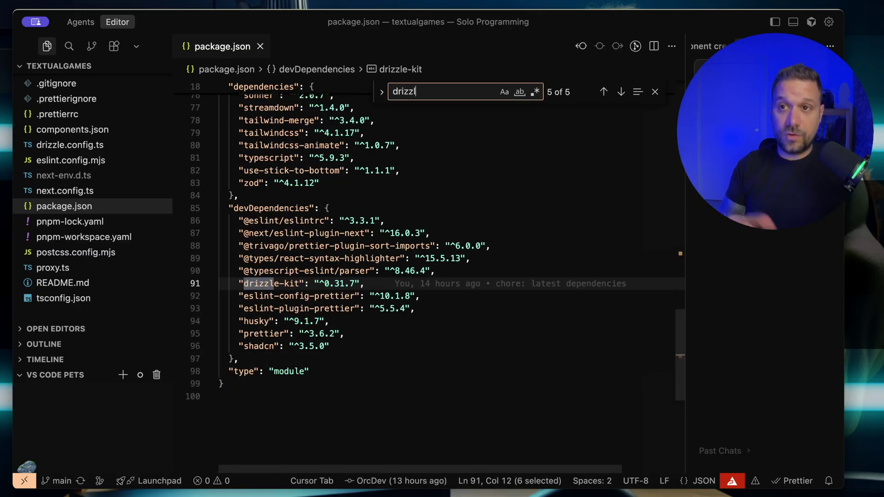
{"action": "type", "text": "neon"}
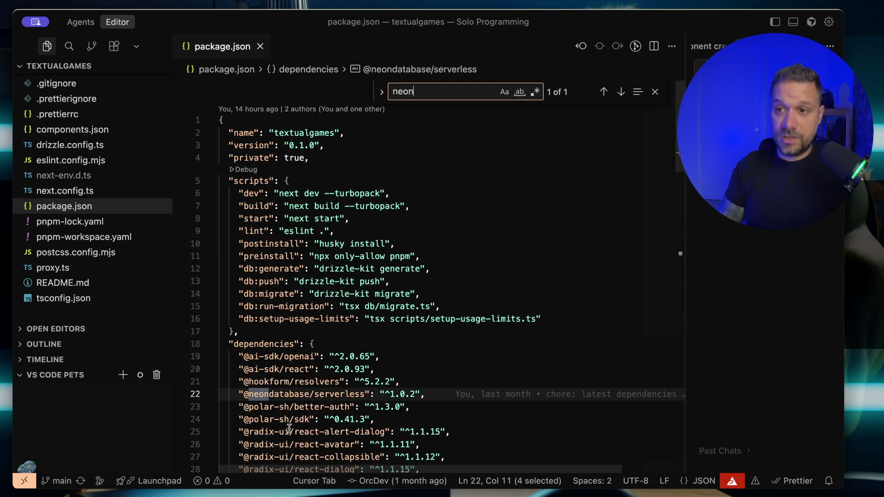
{"action": "triple_click", "coordinate": [305, 394]}
{"action": "scroll", "coordinate": [305, 391], "scroll_direction": "down", "scroll_amount": 1}
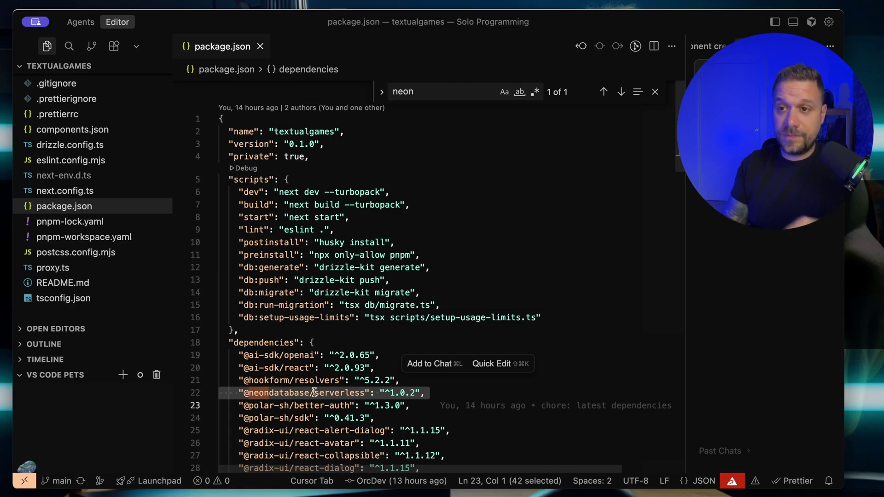
{"action": "left_click", "coordinate": [315, 392]}
Search package.json for "shadc" and for "8bitcn".
{"action": "key", "text": "super+f"}
{"action": "type", "text": "shadc"}
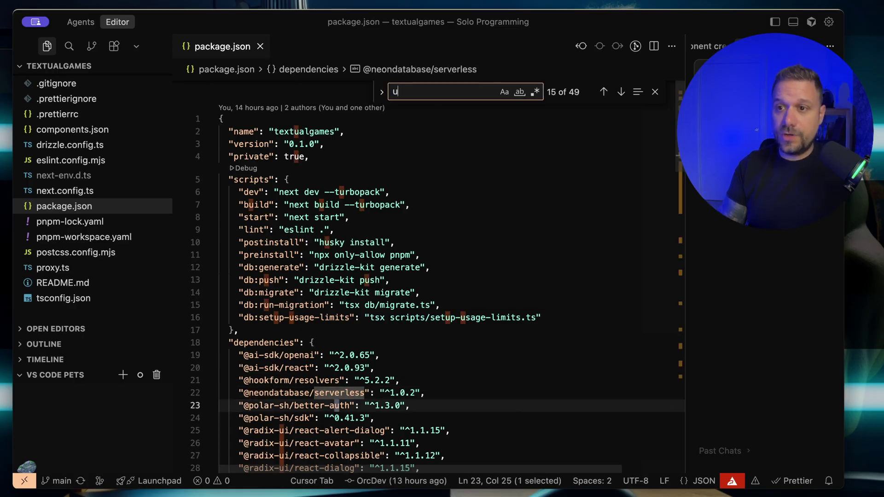
{"action": "key", "text": "super+f"}
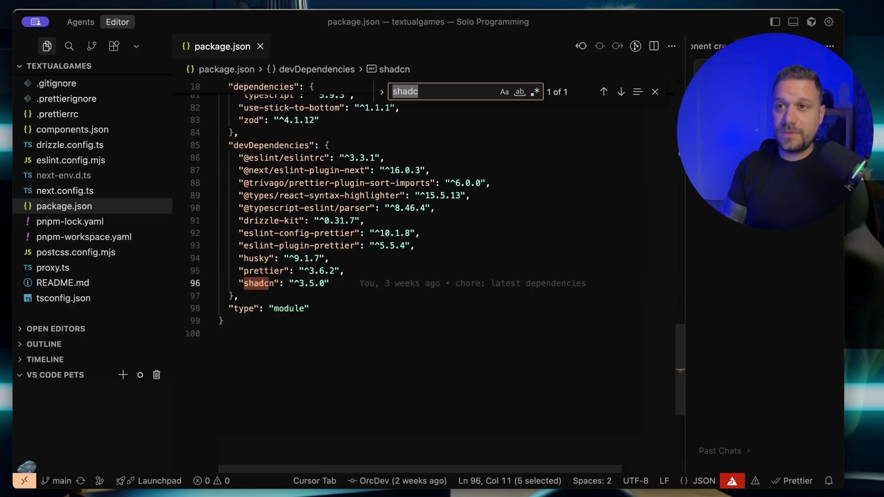
{"action": "type", "text": "8bitcn"}
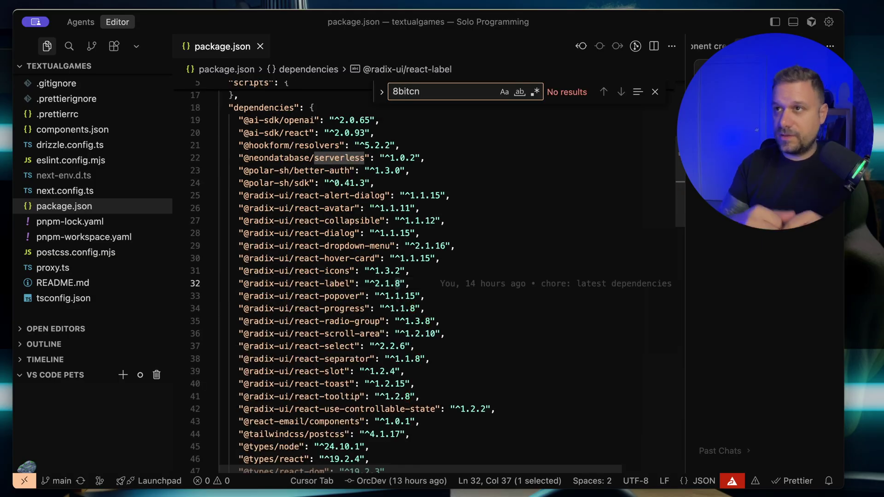
{"action": "key", "text": "super+p"}
{"action": "type", "text": "compo"}
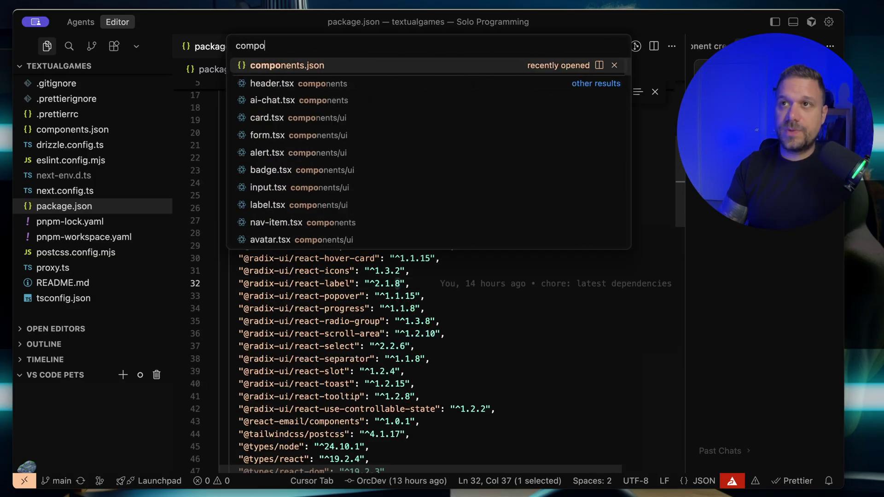
{"action": "key", "text": "Return"}
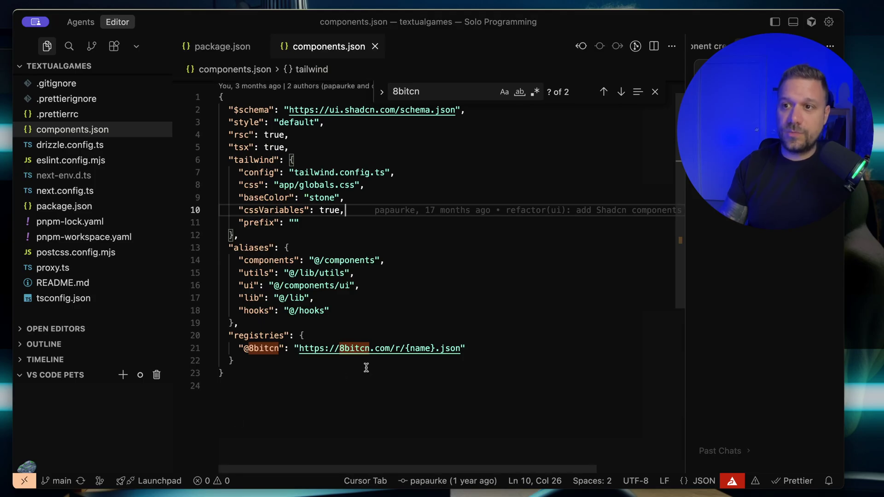
{"action": "triple_click", "coordinate": [388, 349]}
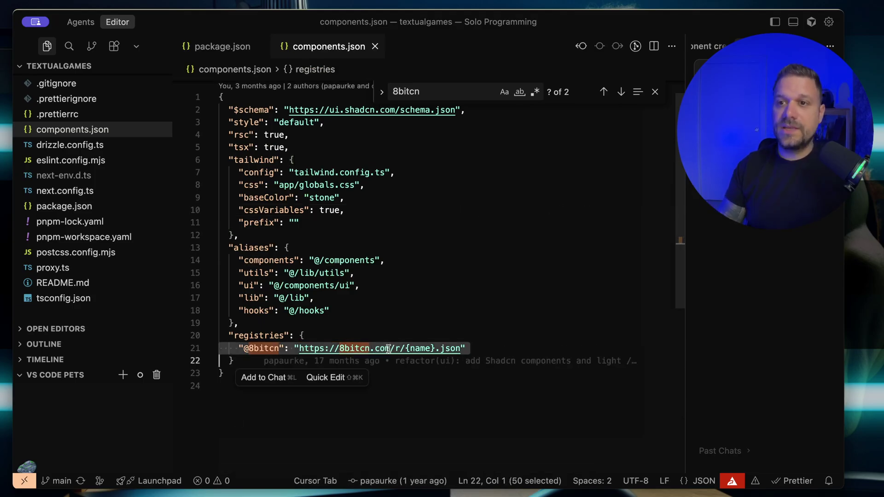
{"action": "left_click", "coordinate": [355, 347]}
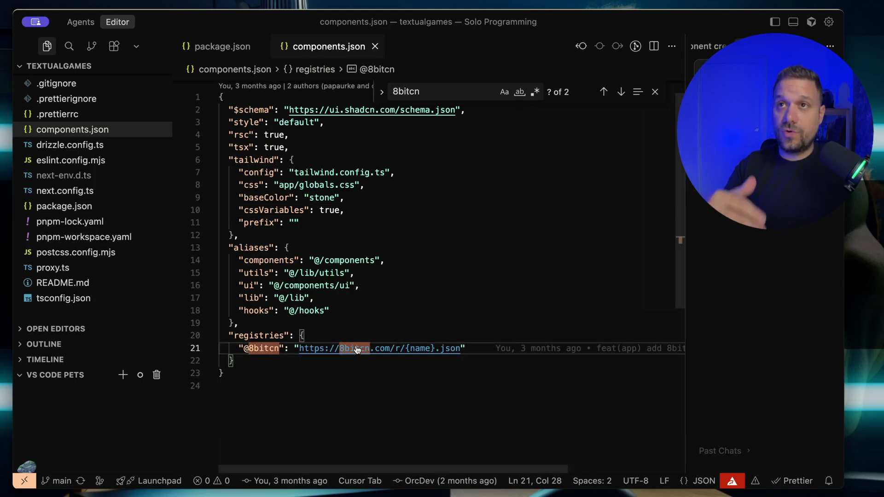
Close components.json and search package.json for "better", going to the better-auth dependency.
{"action": "key", "text": "super+w"}
{"action": "left_click", "coordinate": [456, 262]}
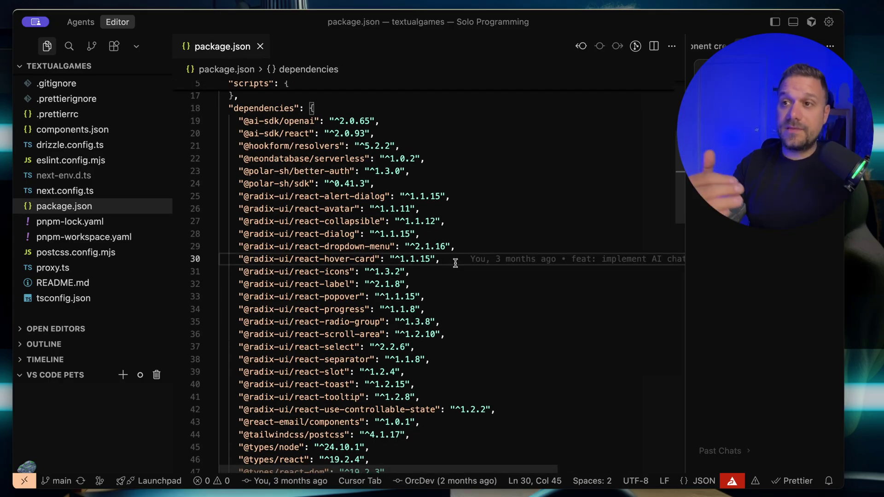
{"action": "key", "text": "super+f"}
{"action": "type", "text": "better"}
{"action": "key", "text": "Return"}
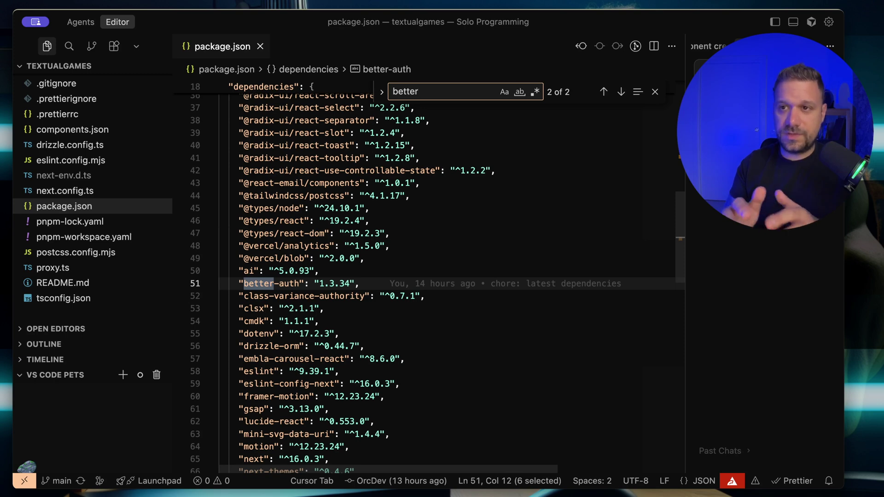
{"action": "left_click", "coordinate": [389, 265]}
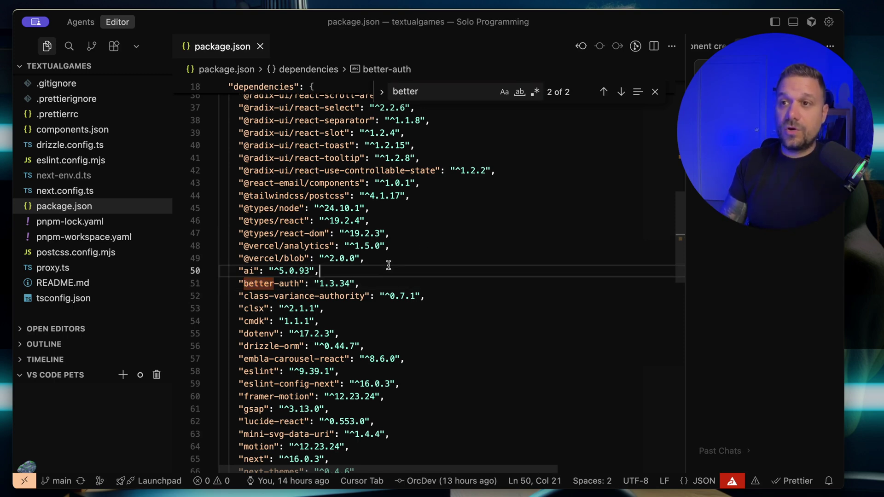
Search package.json for "resend", highlight its dependency line and close the search.
{"action": "key", "text": "cmd+f"}
{"action": "type", "text": "resend"}
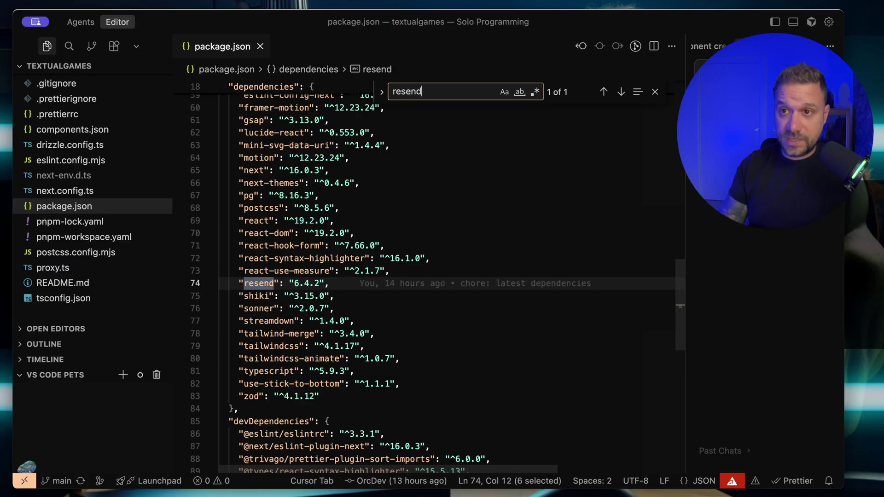
{"action": "triple_click", "coordinate": [307, 279]}
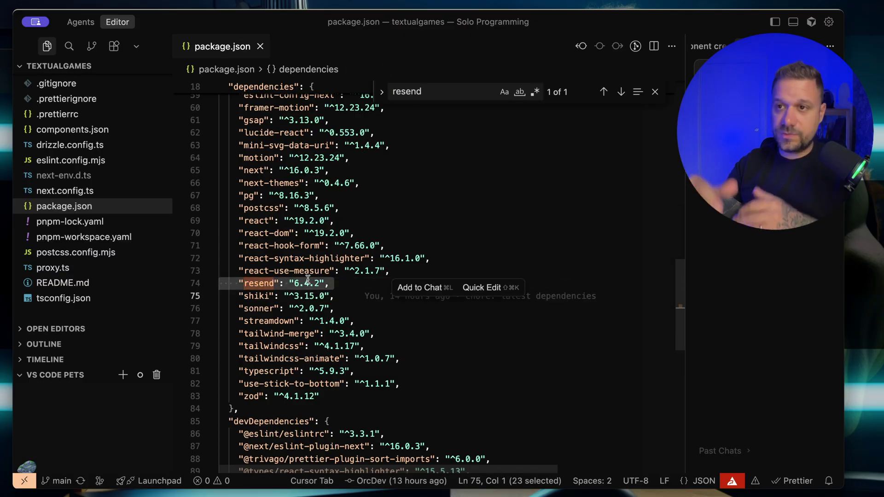
{"action": "key", "text": "Escape"}
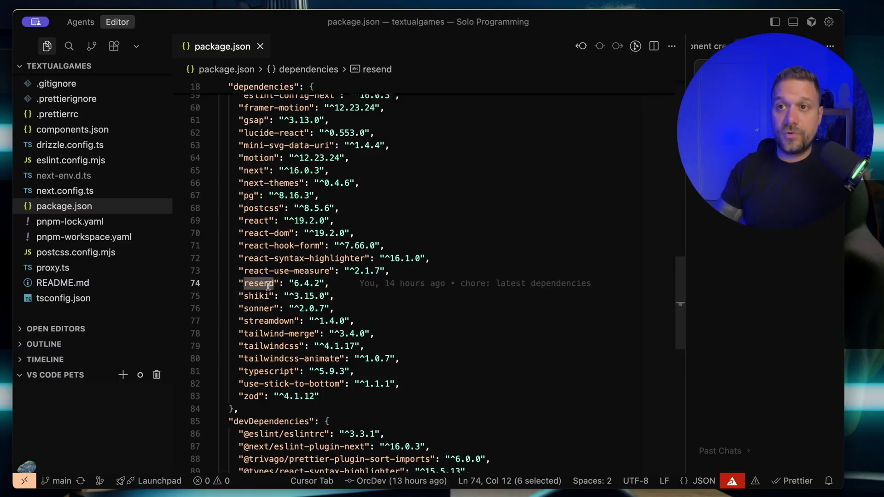
Highlight the "ai" dependency line in package.json and view its package information.
{"action": "scroll", "coordinate": [285, 277], "scroll_direction": "up", "scroll_amount": 5}
{"action": "scroll", "coordinate": [267, 287], "scroll_direction": "up", "scroll_amount": 2}
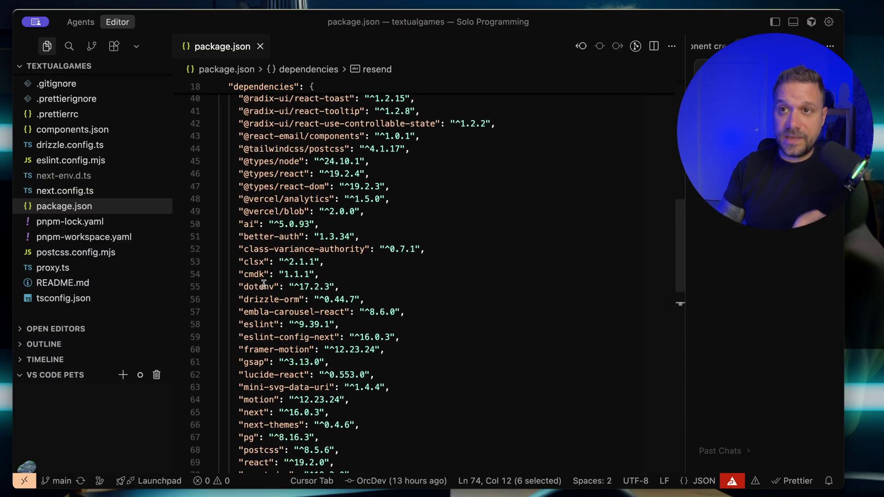
{"action": "triple_click", "coordinate": [250, 224]}
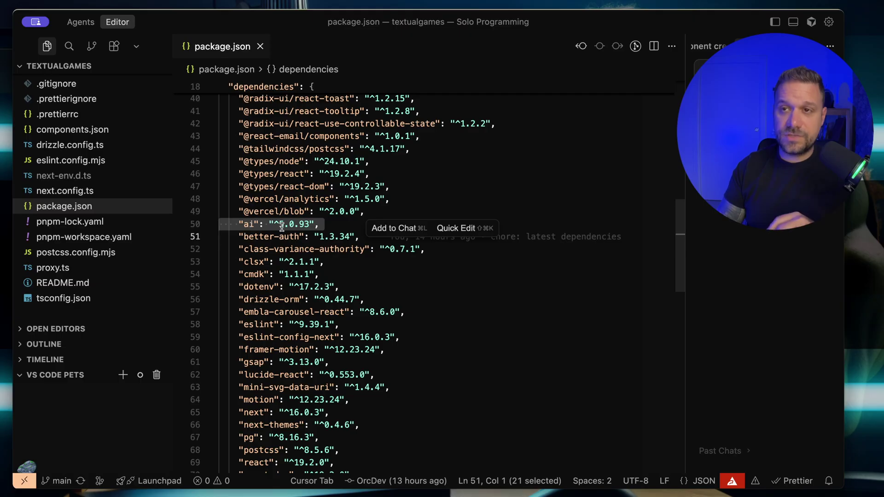
{"action": "mouse_move", "coordinate": [307, 226]}
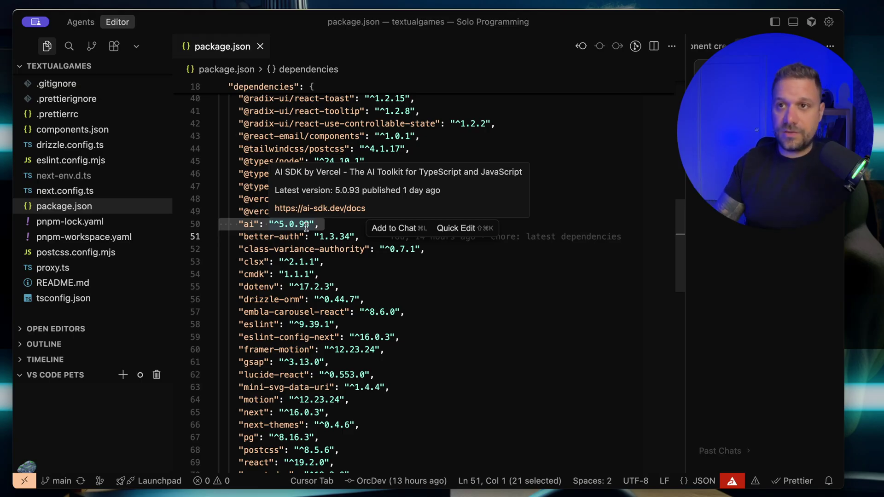
Search package.json for "polar" to locate the Polar dependencies.
{"action": "left_click", "coordinate": [343, 226]}
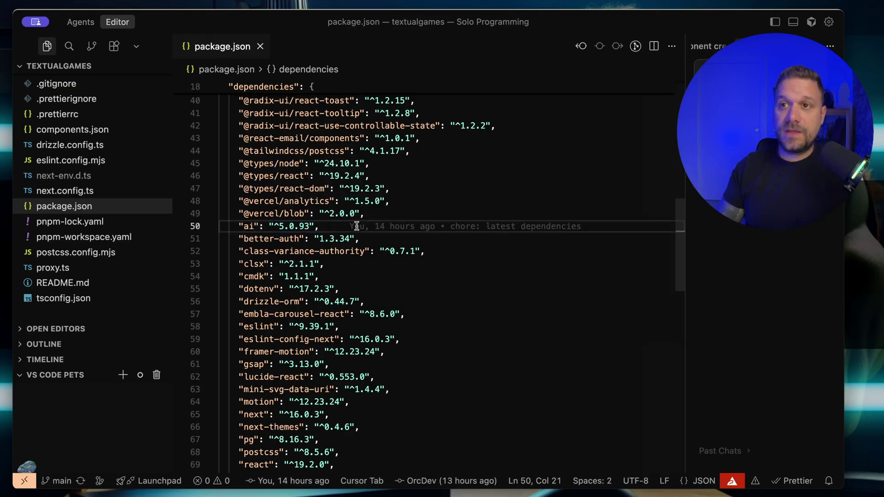
{"action": "key", "text": "super+f"}
{"action": "type", "text": "polar"}
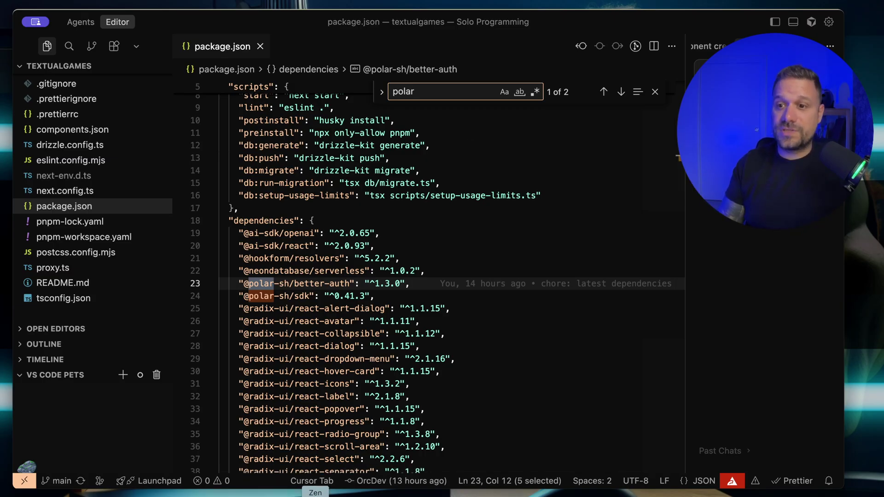
Switch back to Textual Games in the browser and continue the saved orc story about leading an army against an invading force.
{"action": "key", "text": "super+Tab"}
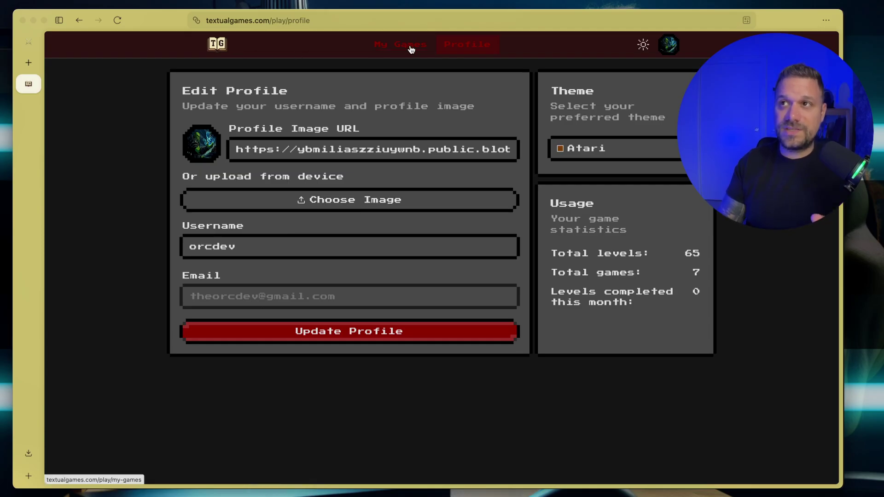
{"action": "key", "text": "super+bracketleft"}
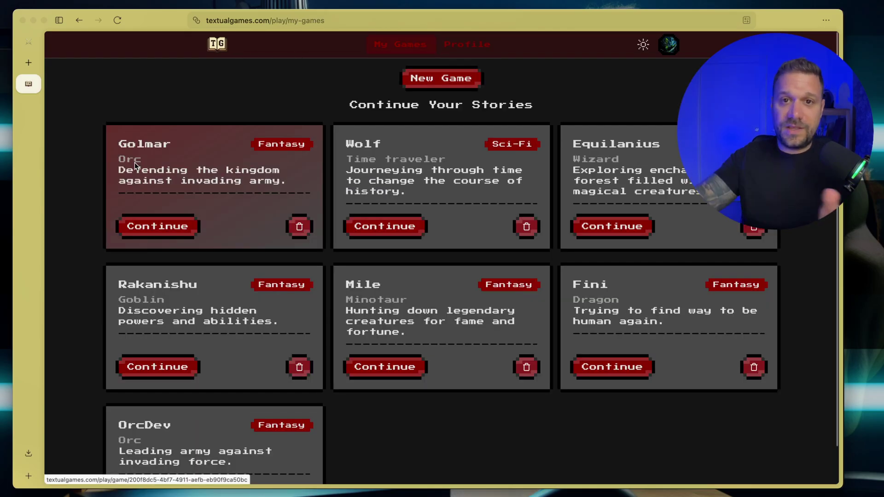
{"action": "scroll", "coordinate": [299, 336], "scroll_direction": "down", "scroll_amount": 1}
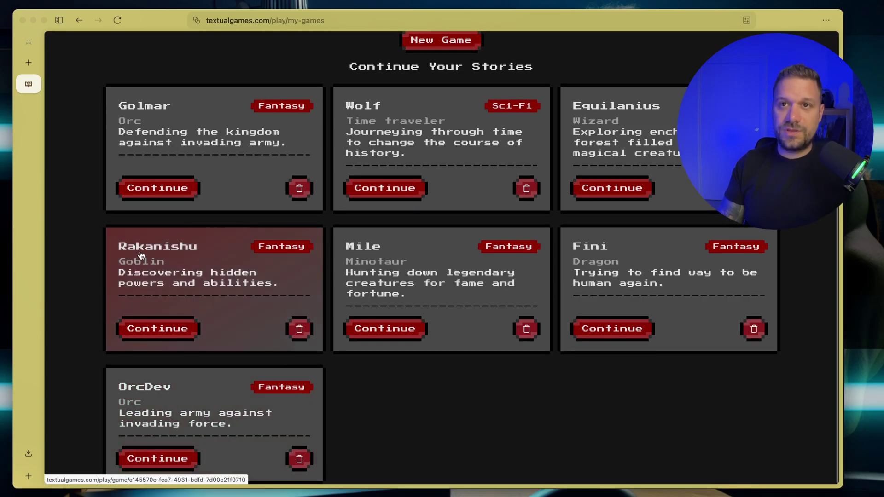
{"action": "key", "text": "super+bracketleft"}
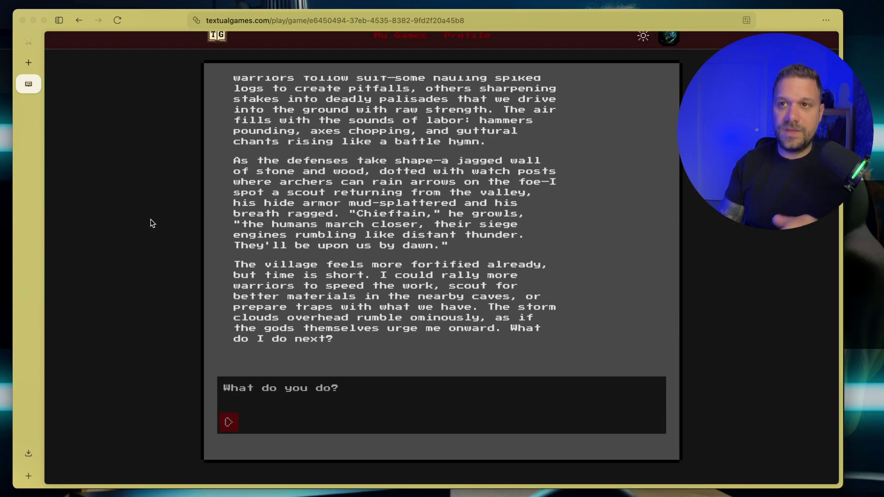